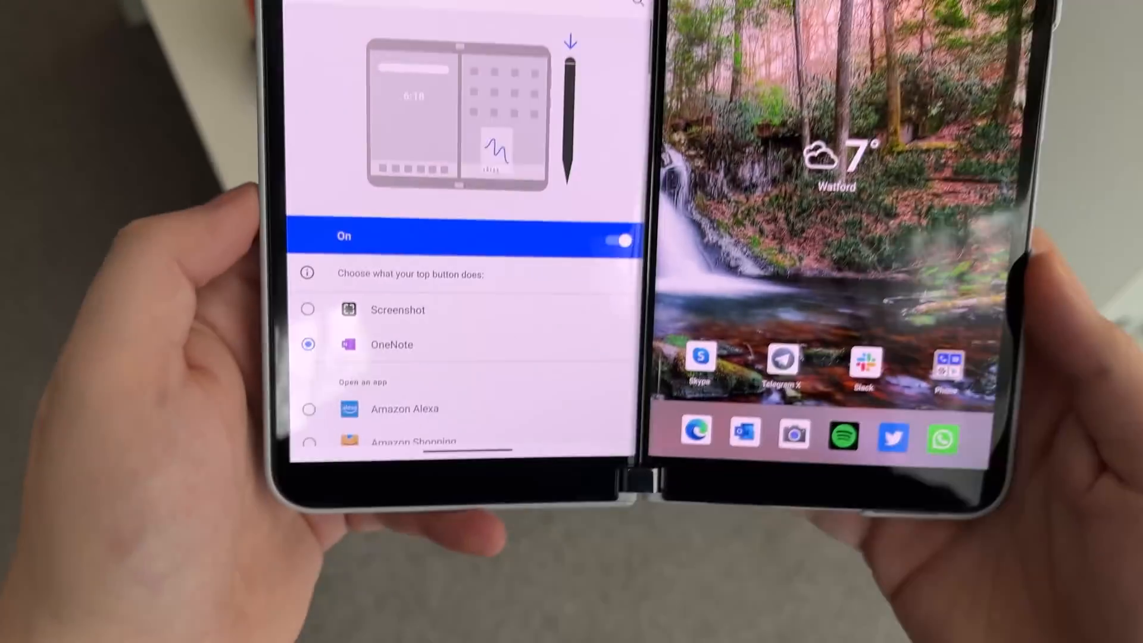
pyautogui.scroll(-5, 353, 411)
pyautogui.scroll(-5, 352, 411)
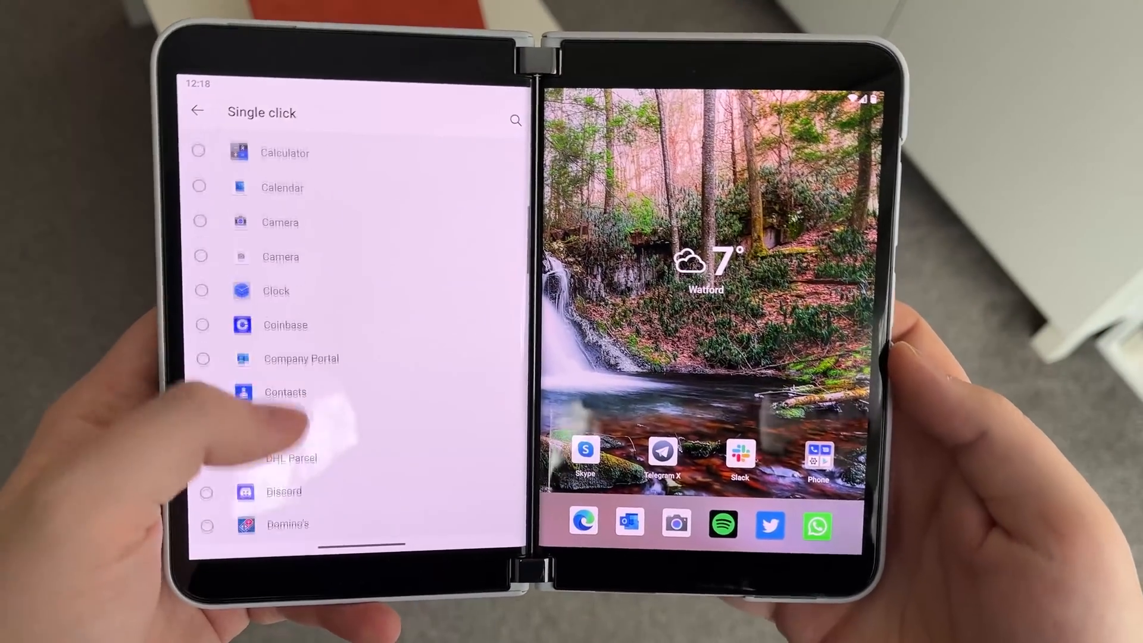
pyautogui.scroll(-5, 353, 411)
pyautogui.scroll(-5, 352, 410)
pyautogui.scroll(-3, 357, 357)
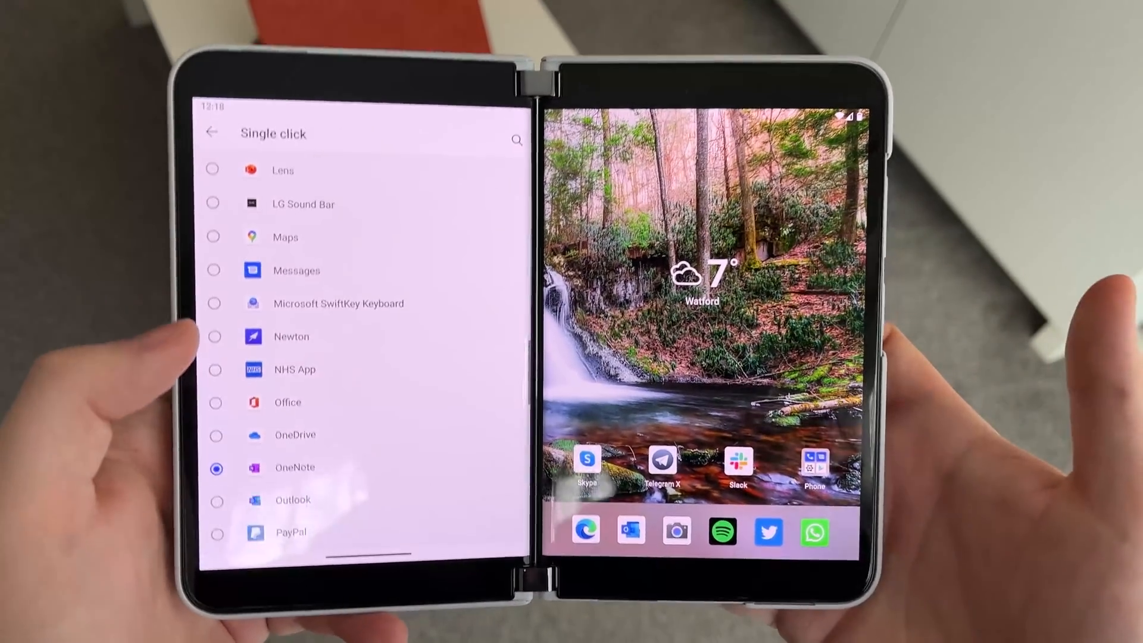
pyautogui.scroll(5, 268, 383)
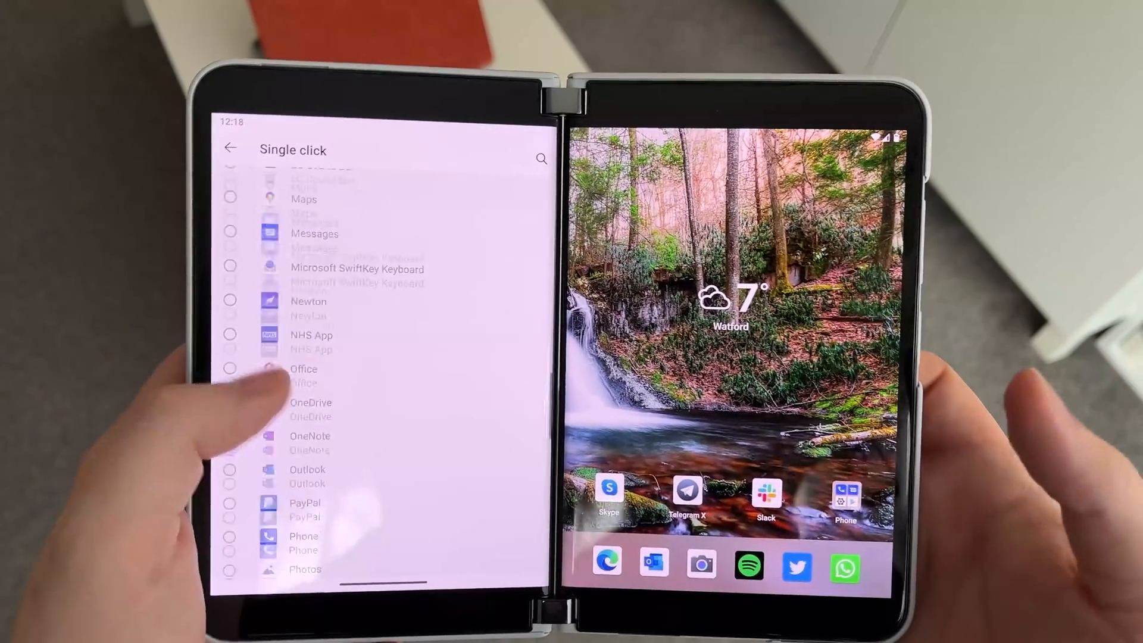
pyautogui.scroll(-5, 340, 384)
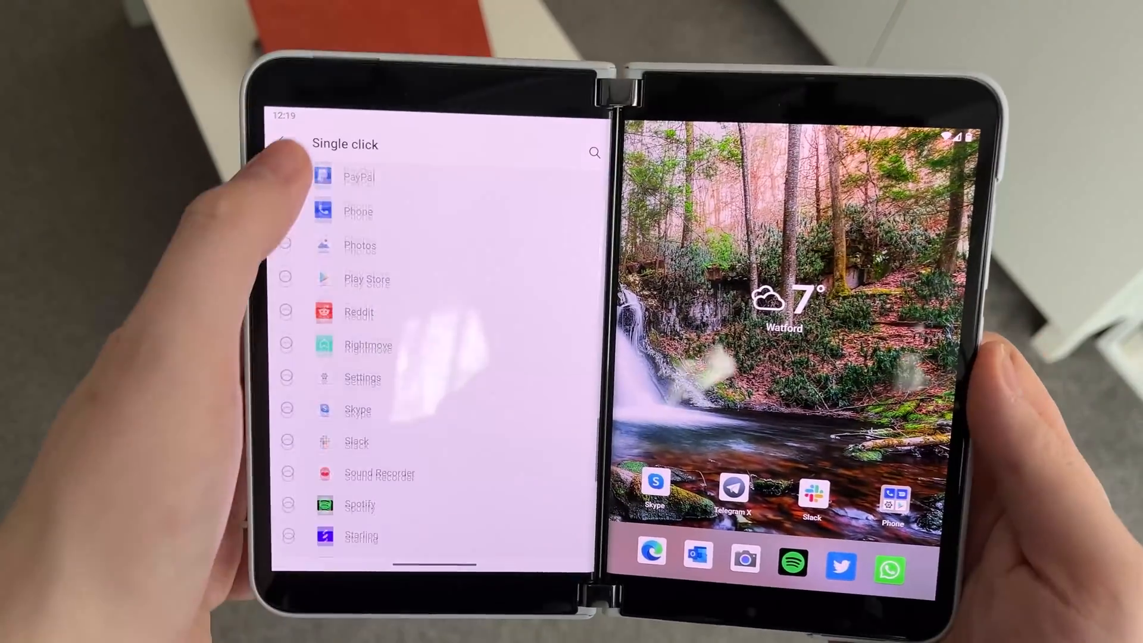
# Step: Check the pen's Double click shortcut stays on Screenshot and return to the pen settings overview
pyautogui.click(268, 138)
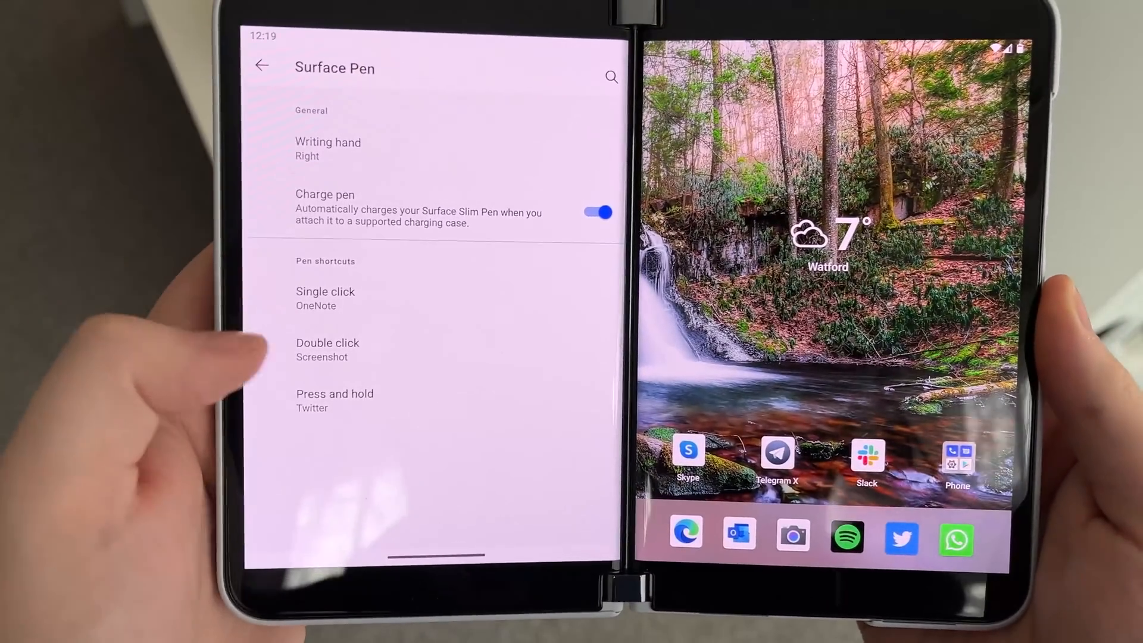
pyautogui.click(356, 314)
pyautogui.scroll(-3, 403, 429)
pyautogui.scroll(3, 402, 428)
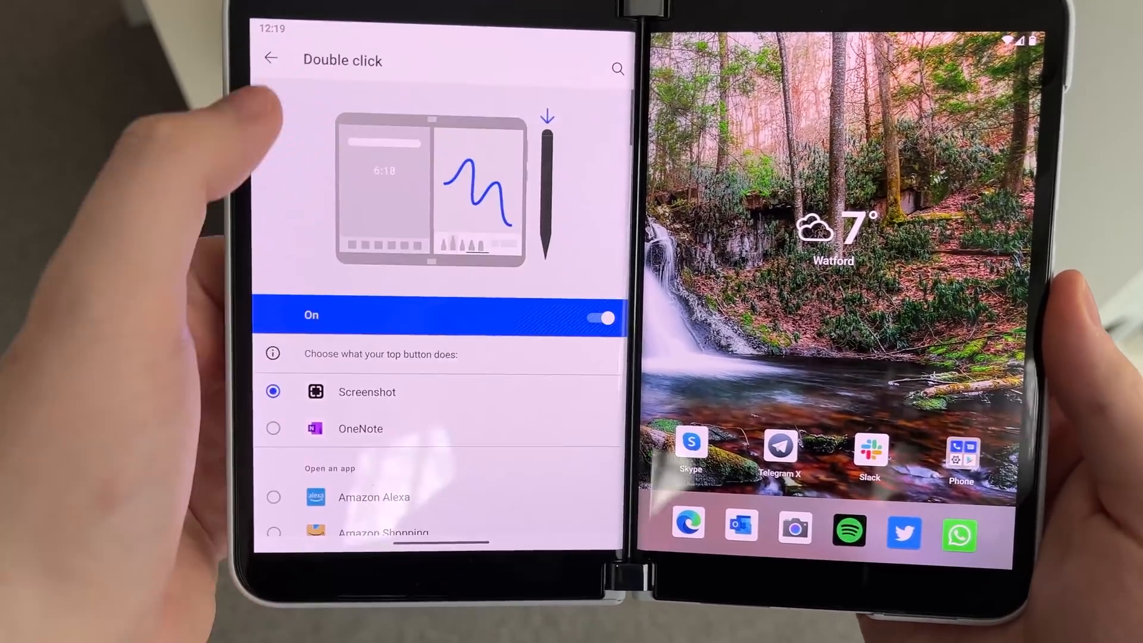
pyautogui.click(268, 62)
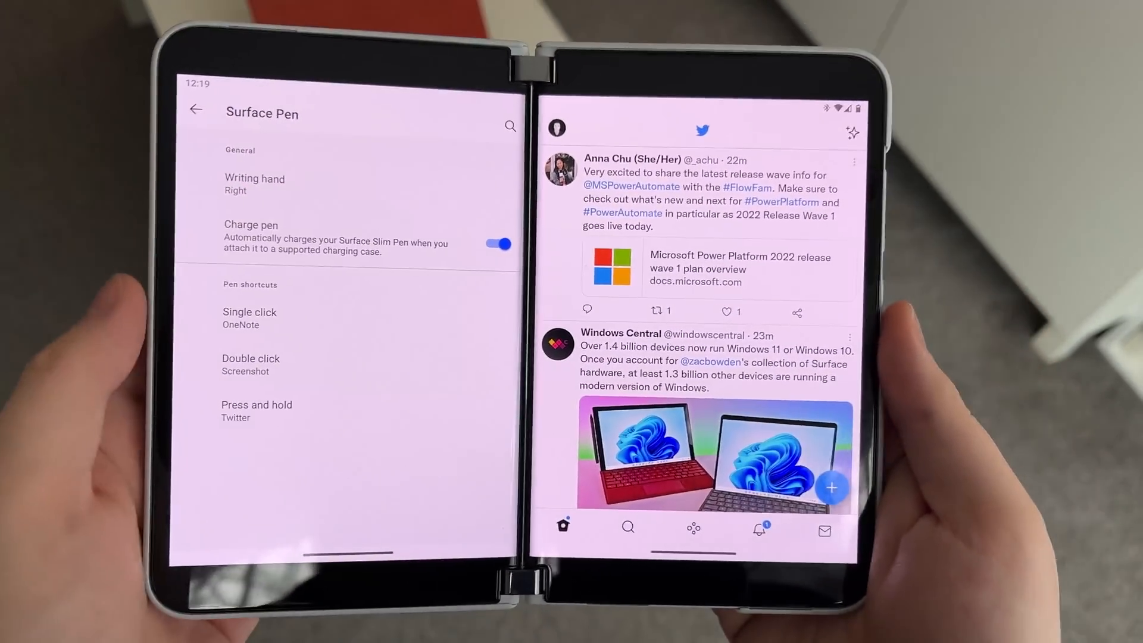
# Step: Leave the Surface Pen settings back to the phone's home screen
pyautogui.press('Escape')
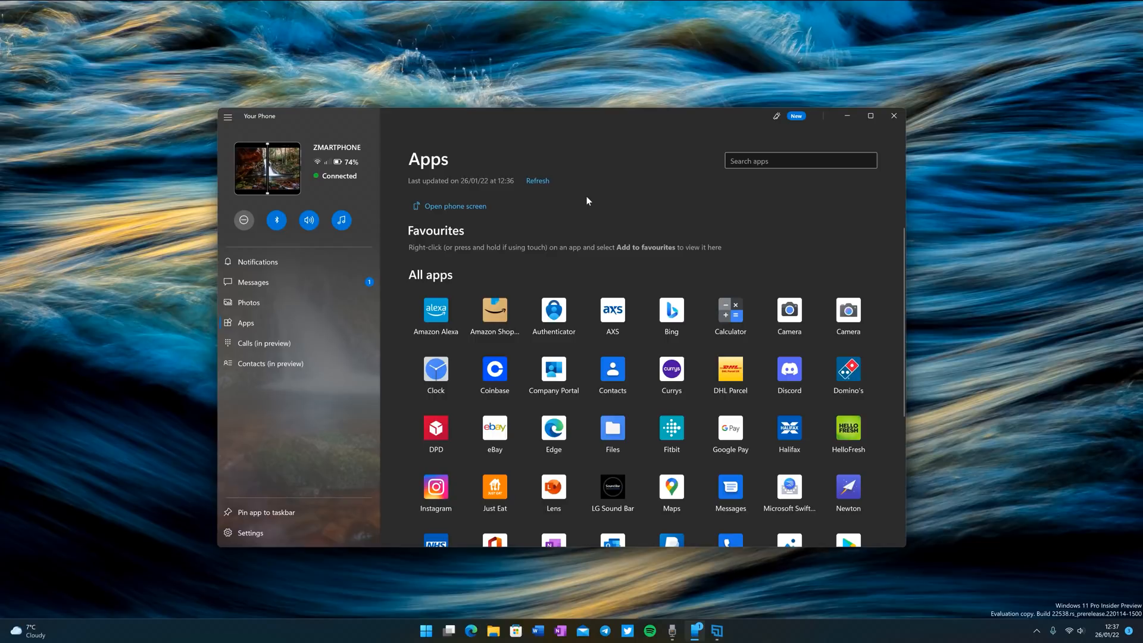
pyautogui.scroll(-3, 589, 283)
pyautogui.scroll(3, 642, 348)
# Step: Launch Bing as a desktop window, move, maximize, minimize, restore and close it
pyautogui.click(672, 313)
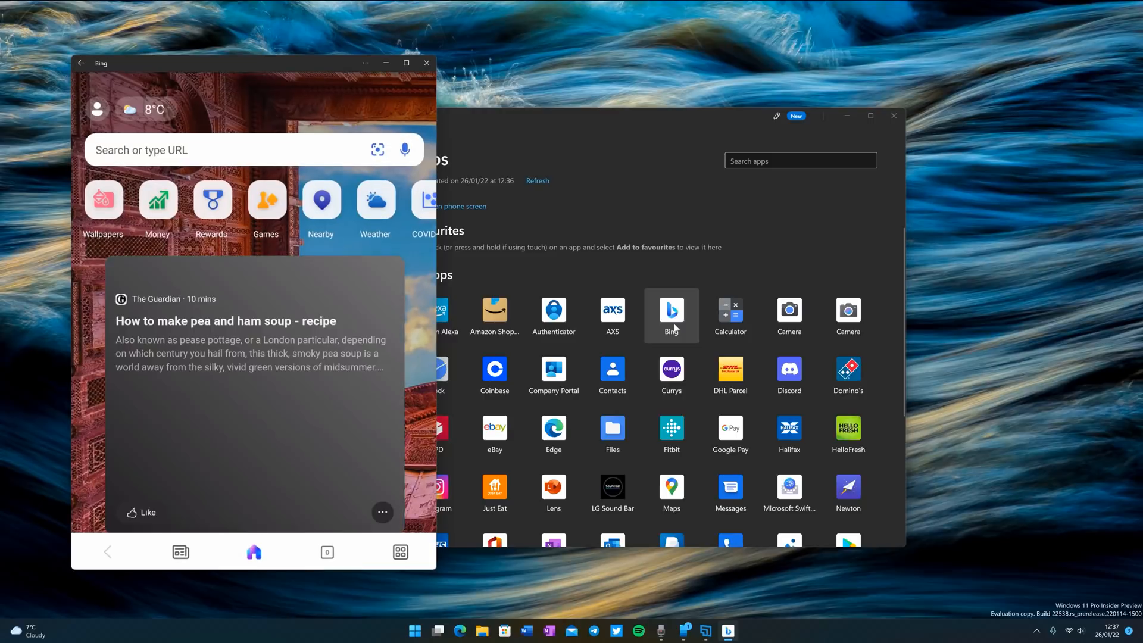
pyautogui.moveTo(361, 66); pyautogui.dragTo(706, 216)
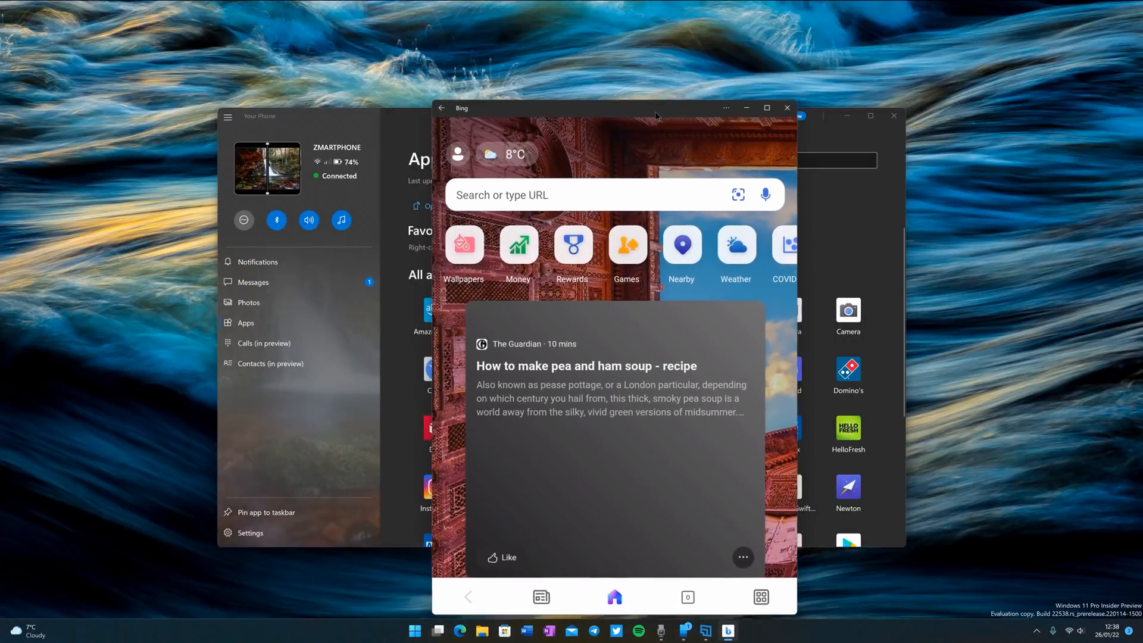
pyautogui.click(759, 97)
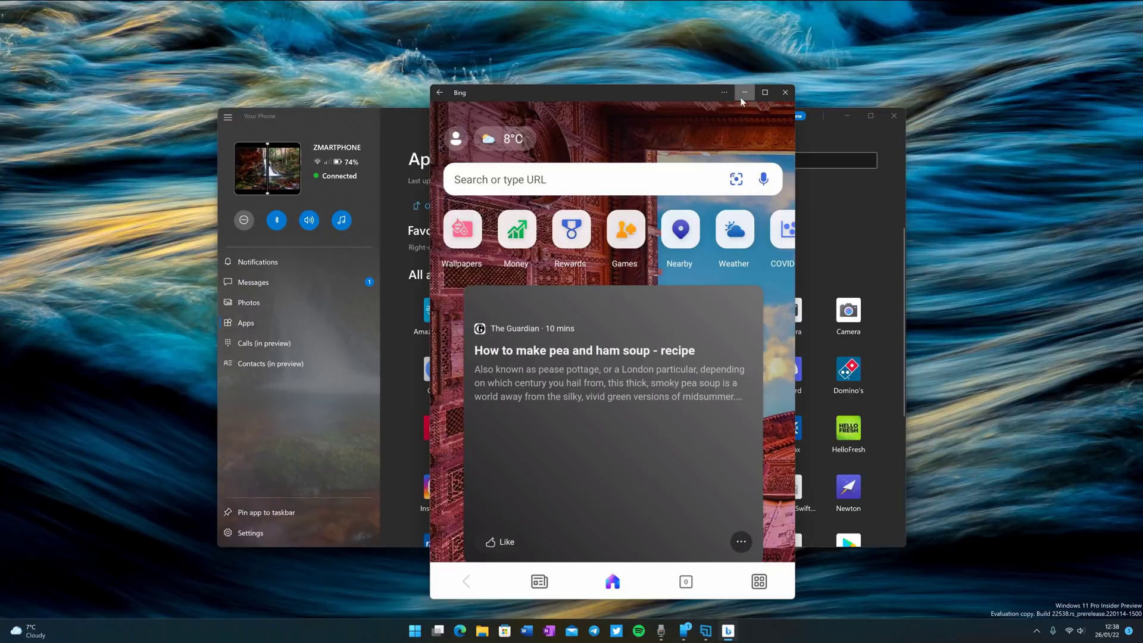
pyautogui.click(742, 94)
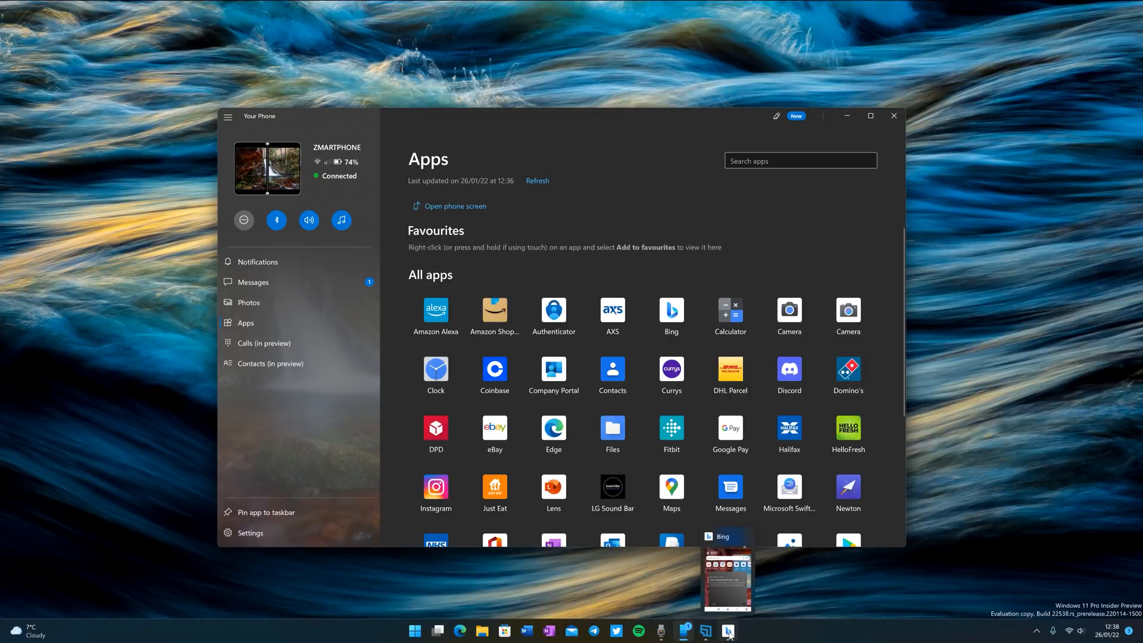
pyautogui.click(729, 633)
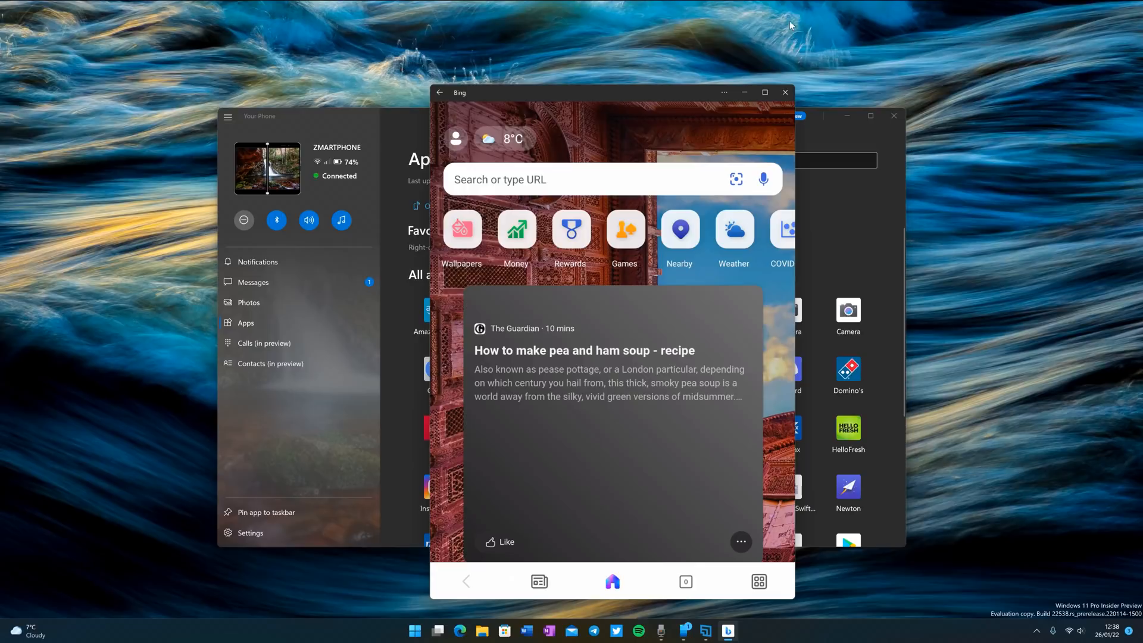
pyautogui.click(784, 93)
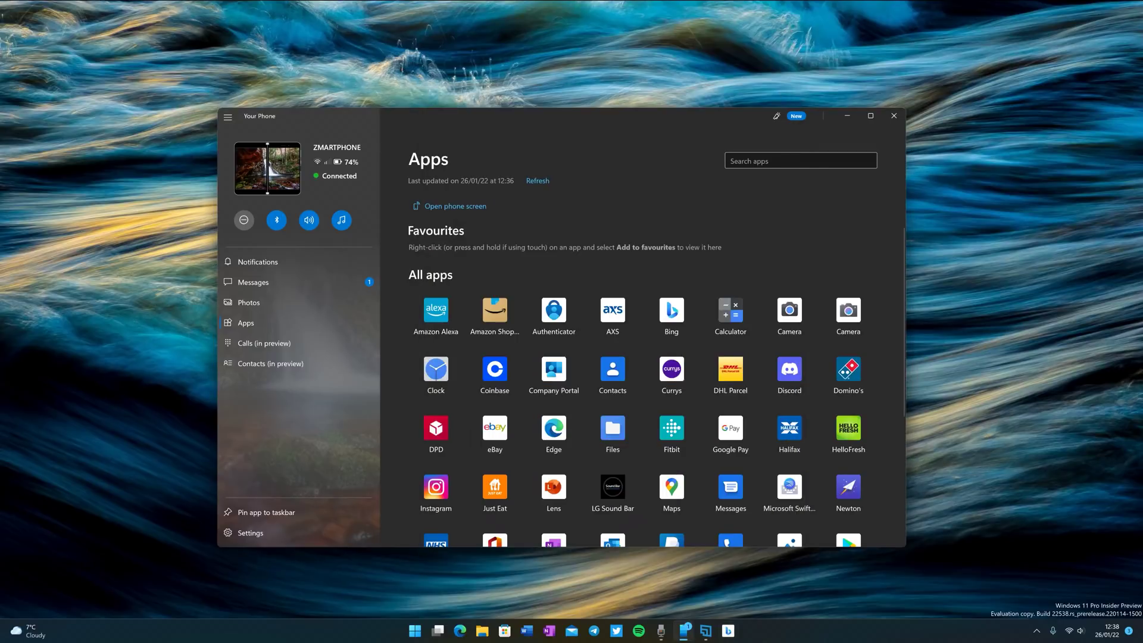
# Step: Relaunch Bing from the taskbar and place its window at the left beside the app list
pyautogui.click(729, 632)
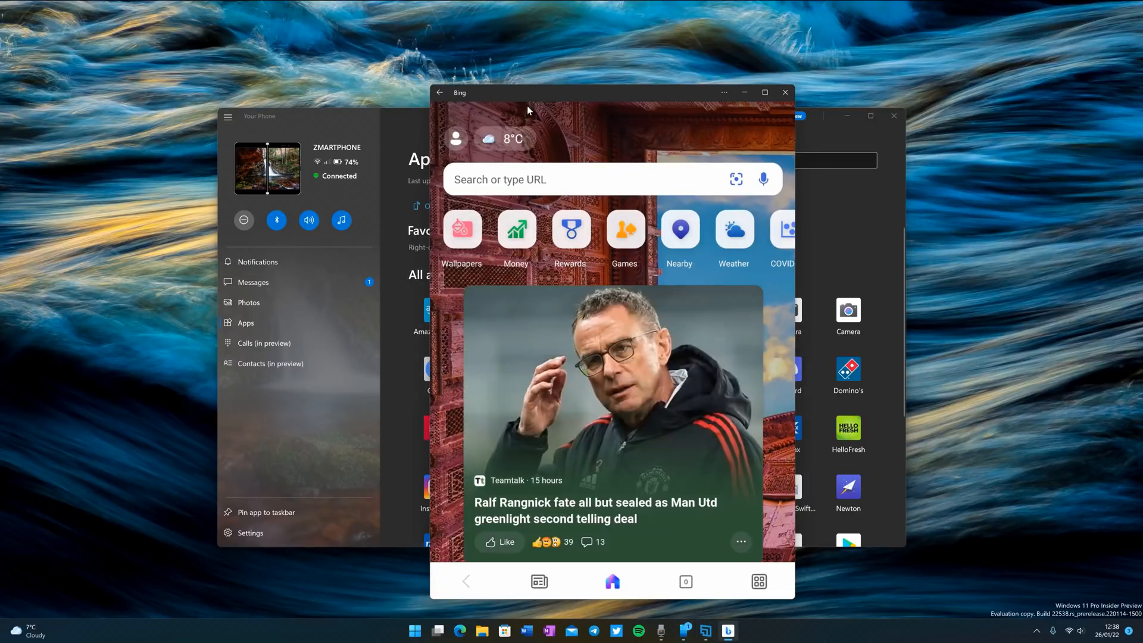
pyautogui.moveTo(534, 90)
pyautogui.mouseDown()
pyautogui.moveTo(279, 71)
pyautogui.moveTo(199, 82)
pyautogui.mouseUp()
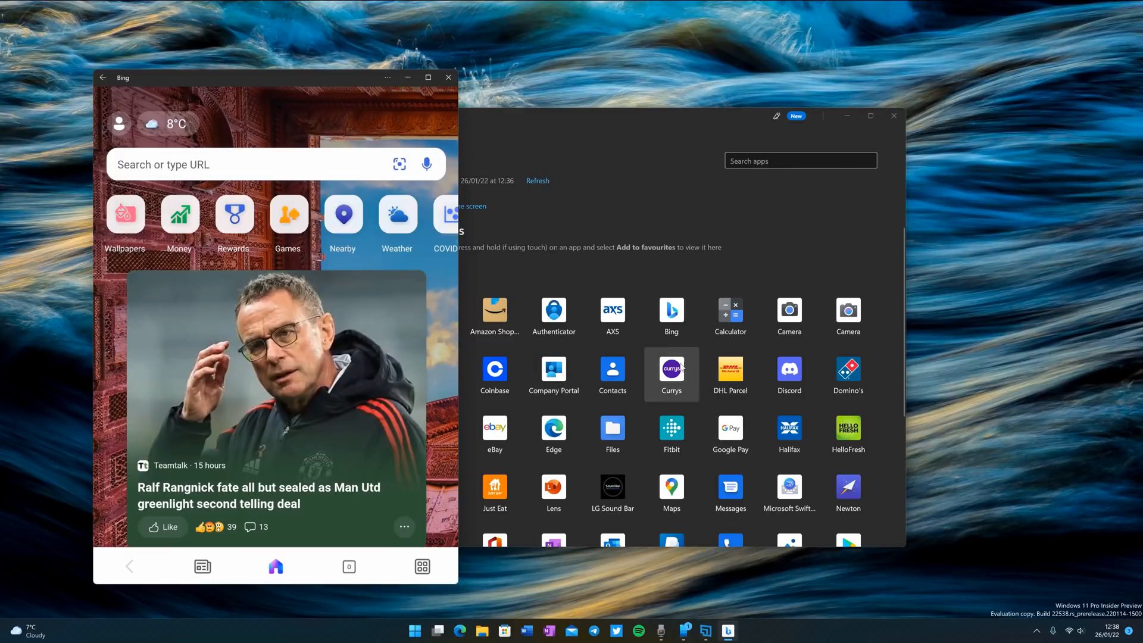
# Step: Pin Bing to Start, launch it from the pin and move its window to the left side
pyautogui.rightClick(668, 329)
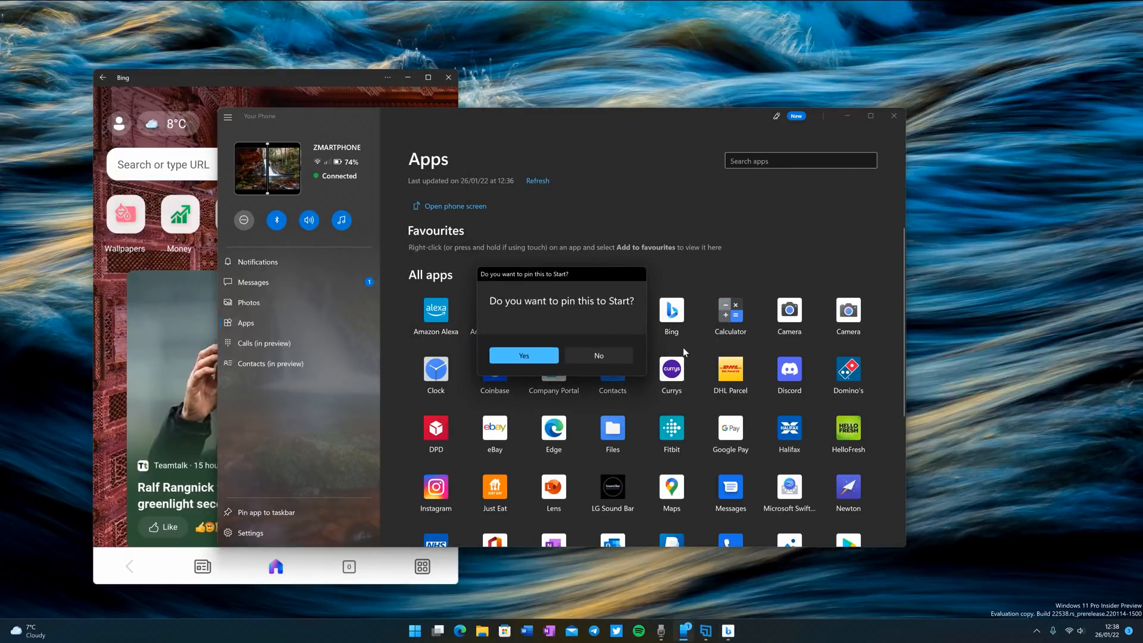
pyautogui.click(535, 359)
pyautogui.click(420, 634)
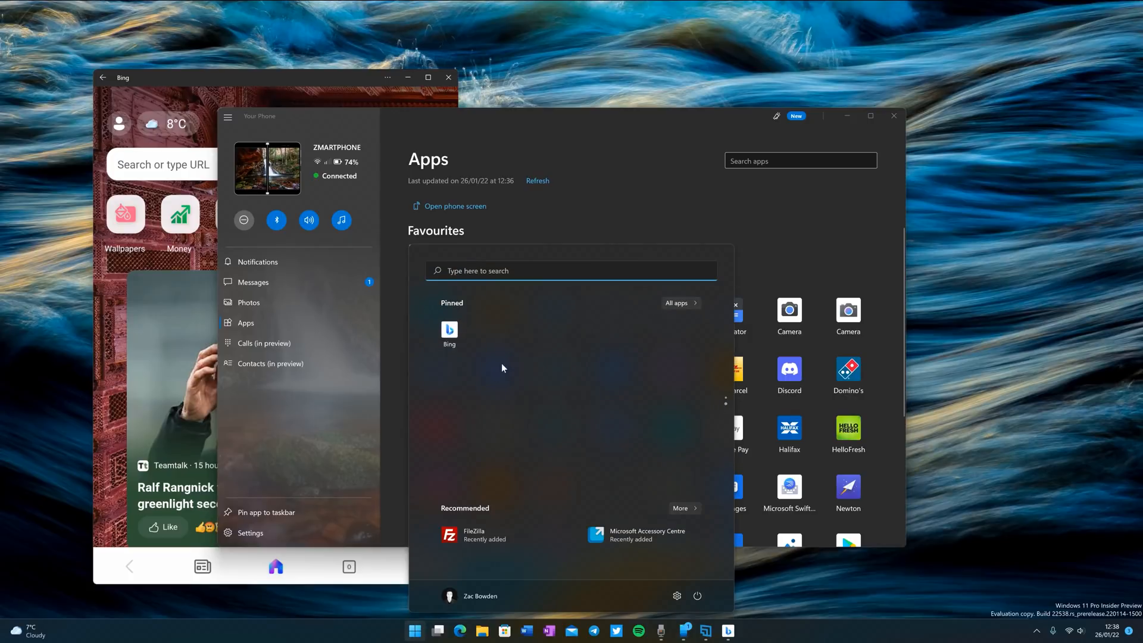
pyautogui.click(449, 332)
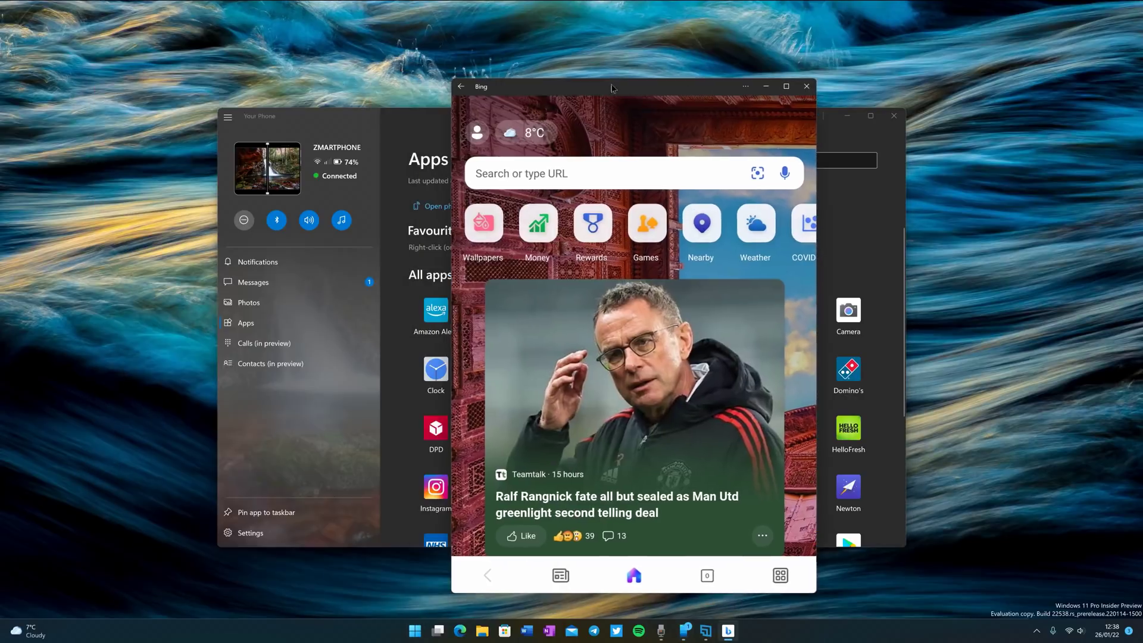
pyautogui.moveTo(612, 88); pyautogui.dragTo(246, 72)
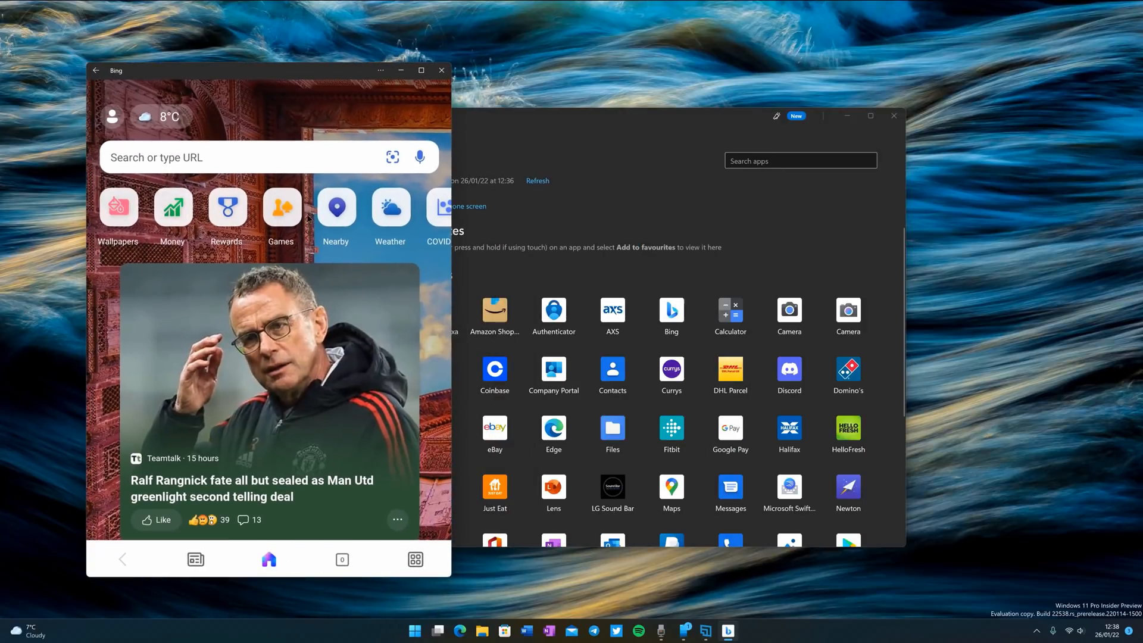
pyautogui.hscroll(3, 308, 217)
pyautogui.hscroll(-3, 313, 214)
pyautogui.scroll(-2, 333, 280)
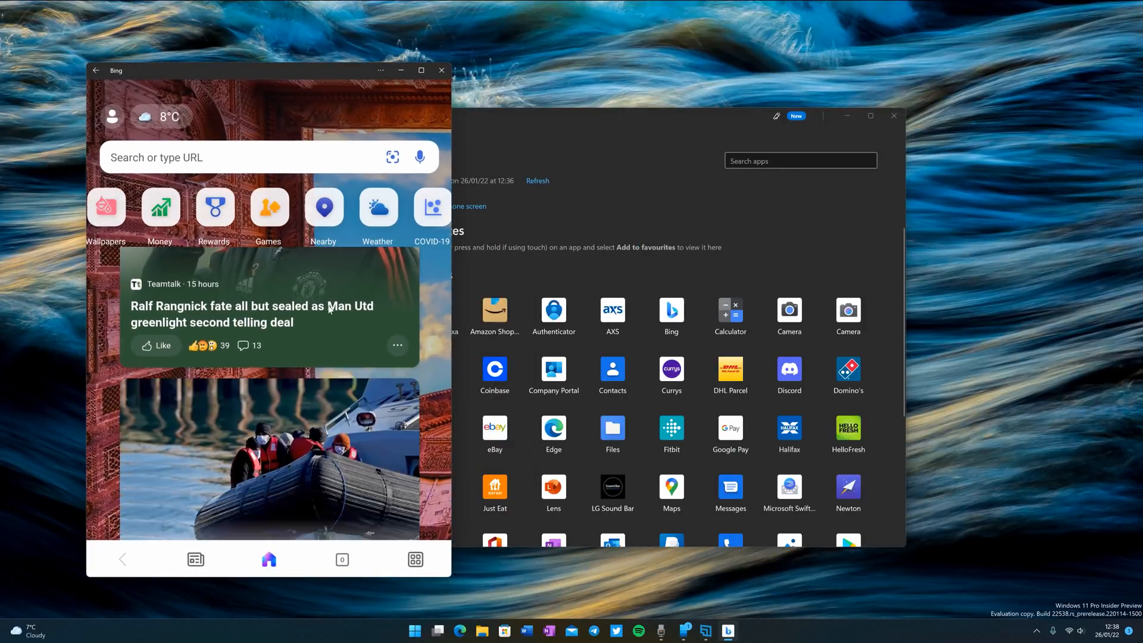
pyautogui.scroll(-2, 313, 360)
pyautogui.scroll(4, 312, 355)
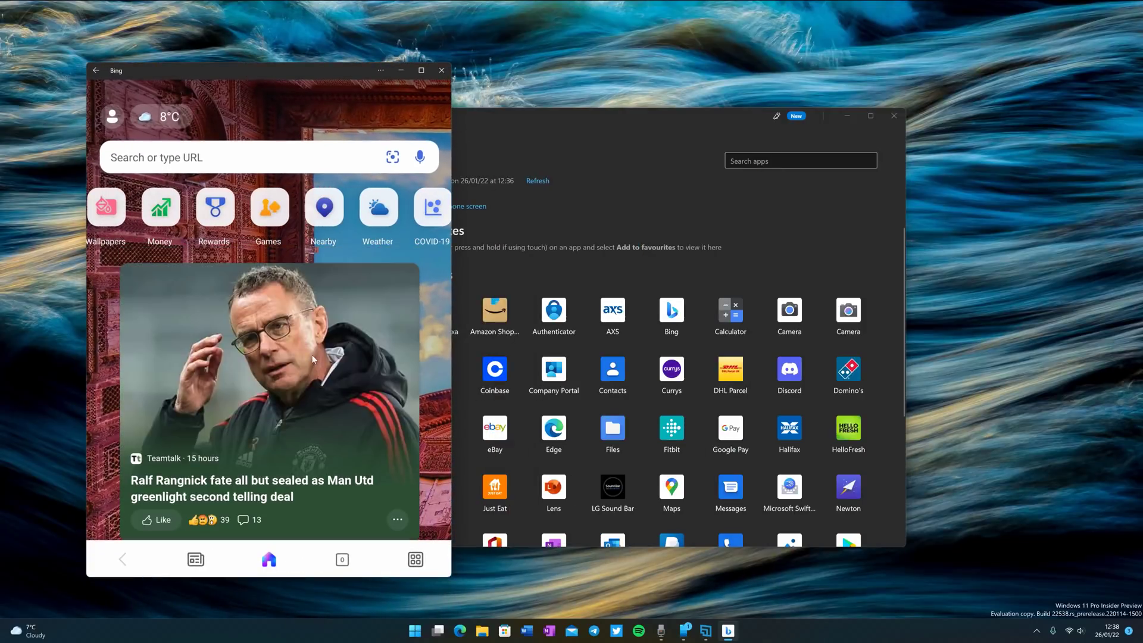
# Step: Search Bing for 'Windows Central', open the site and agree to its privacy notice
pyautogui.click(223, 156)
pyautogui.write('Windows Central')
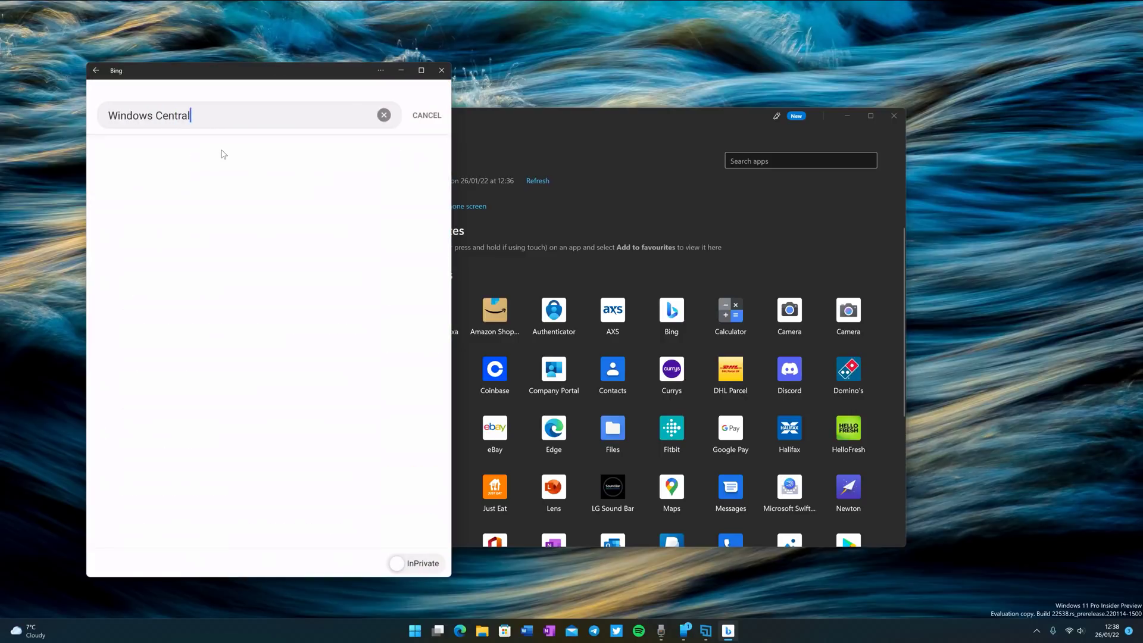
pyautogui.press('Return')
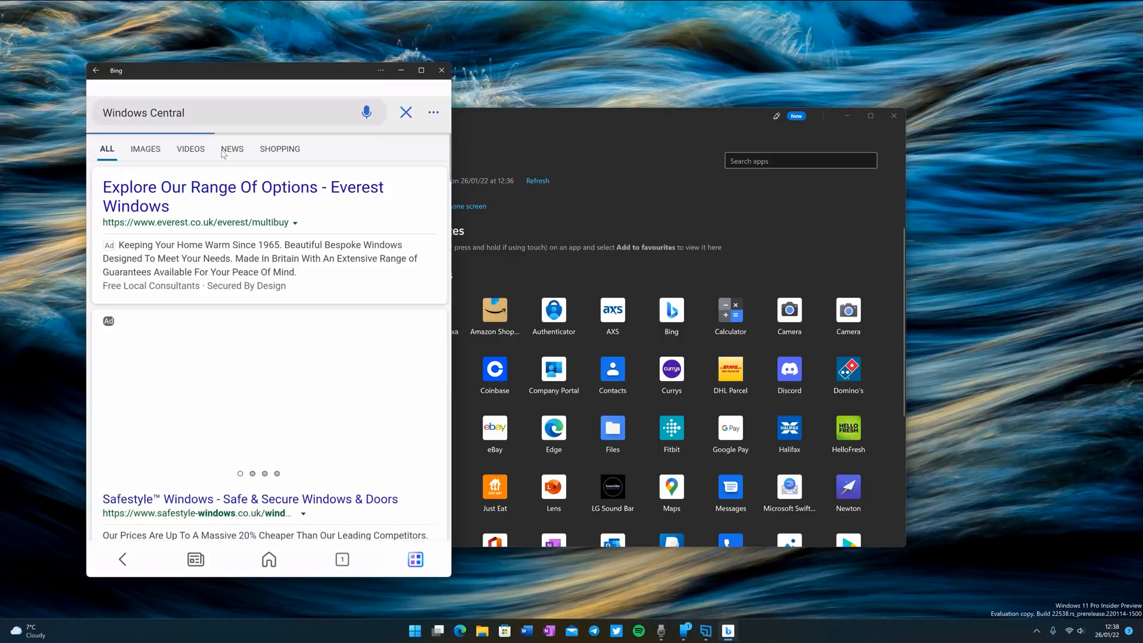
pyautogui.scroll(-1, 231, 299)
pyautogui.scroll(-2, 230, 300)
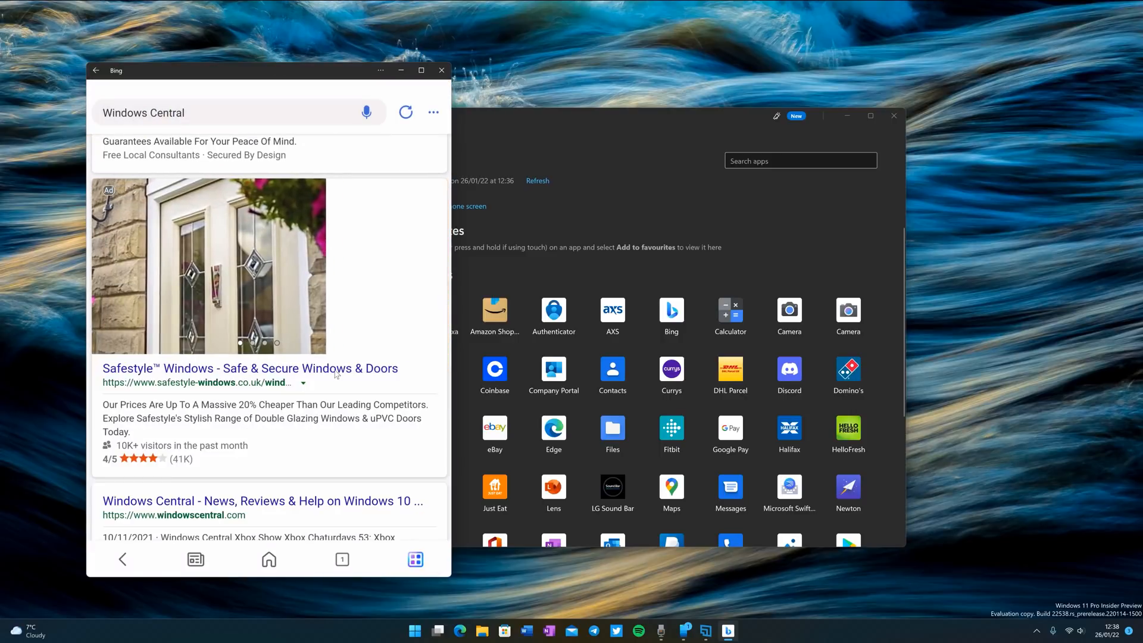
pyautogui.scroll(-2, 282, 367)
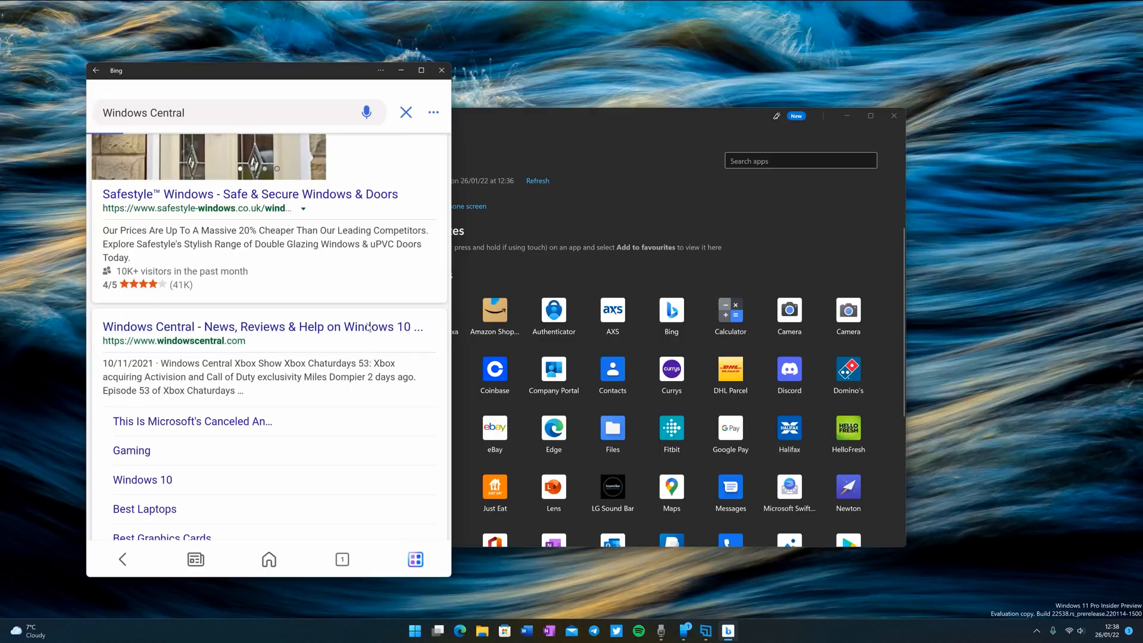
pyautogui.moveTo(286, 69); pyautogui.dragTo(355, 77)
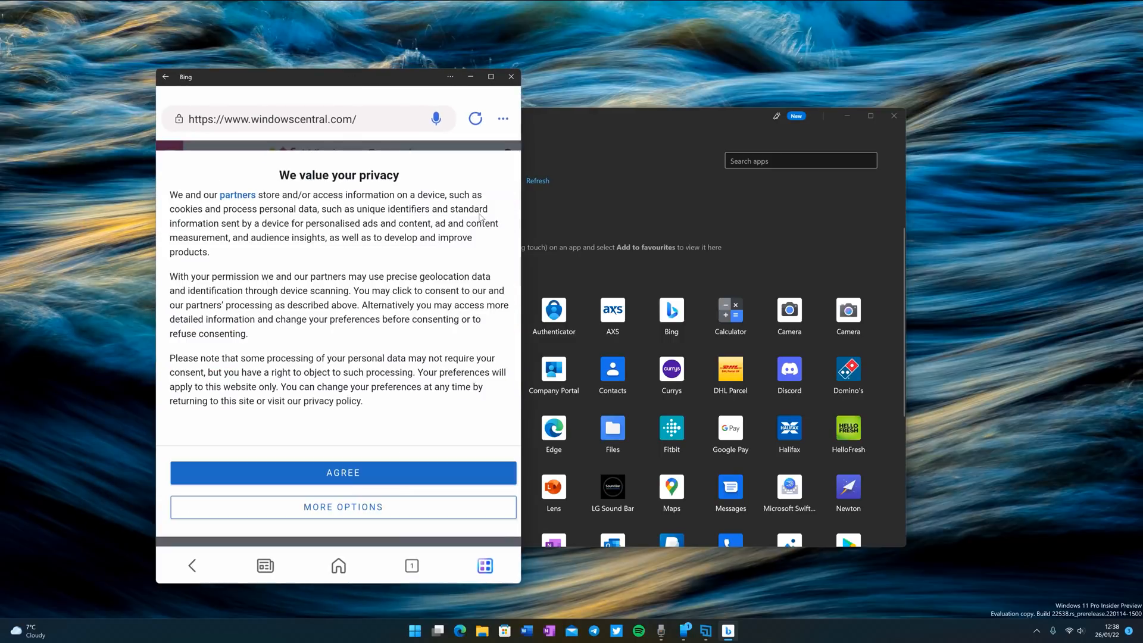
pyautogui.click(470, 76)
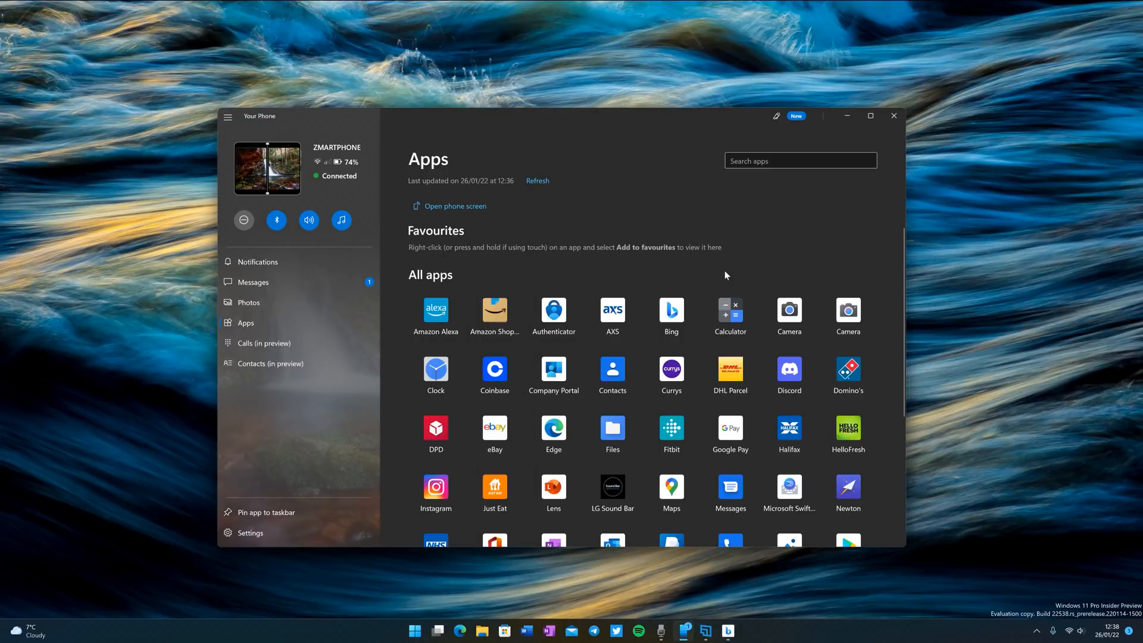
# Step: Launch the phone's Clock app as a window at left and move Bing to the right
pyautogui.click(422, 388)
pyautogui.moveTo(576, 70)
pyautogui.mouseDown()
pyautogui.moveTo(282, 76)
pyautogui.moveTo(262, 92)
pyautogui.moveTo(604, 98)
pyautogui.mouseUp()
pyautogui.click(717, 631)
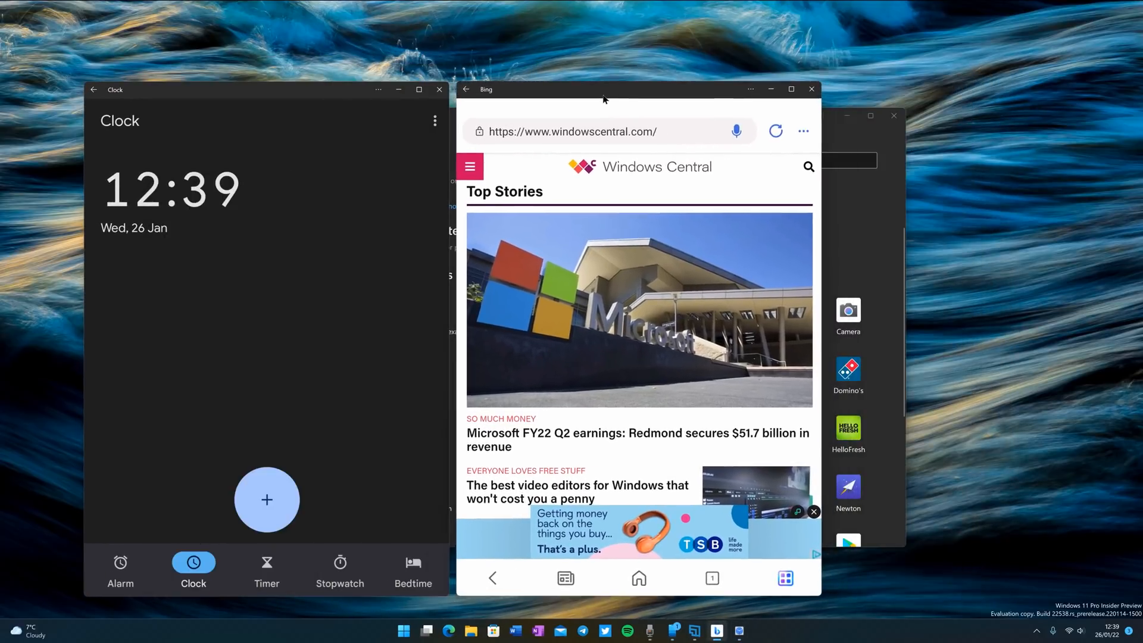
pyautogui.moveTo(603, 99); pyautogui.dragTo(820, 91)
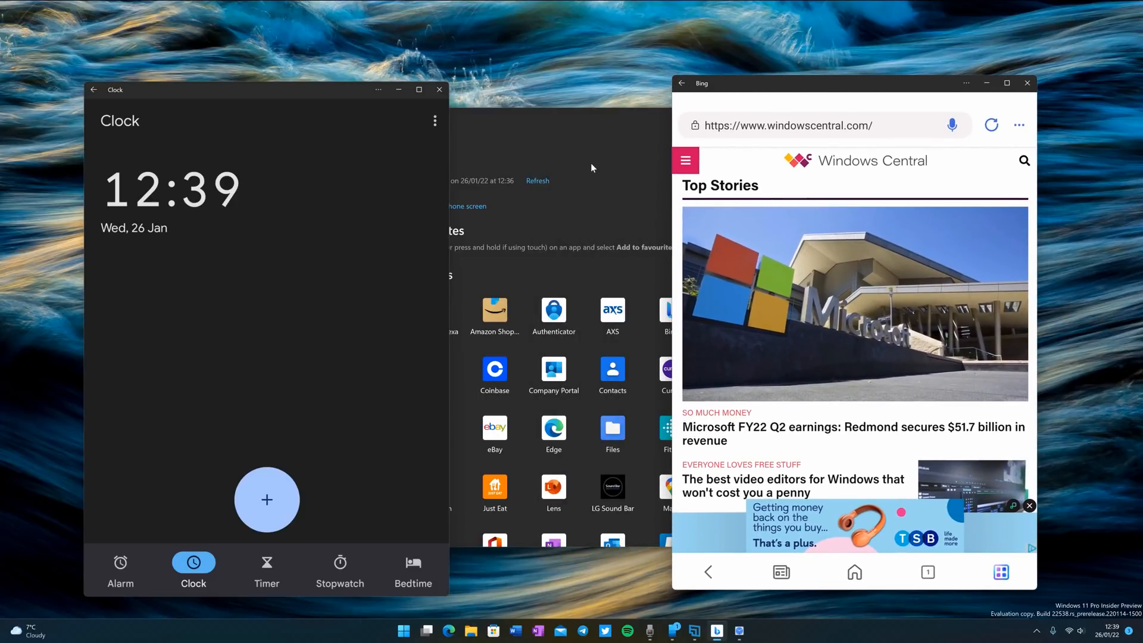
pyautogui.click(591, 164)
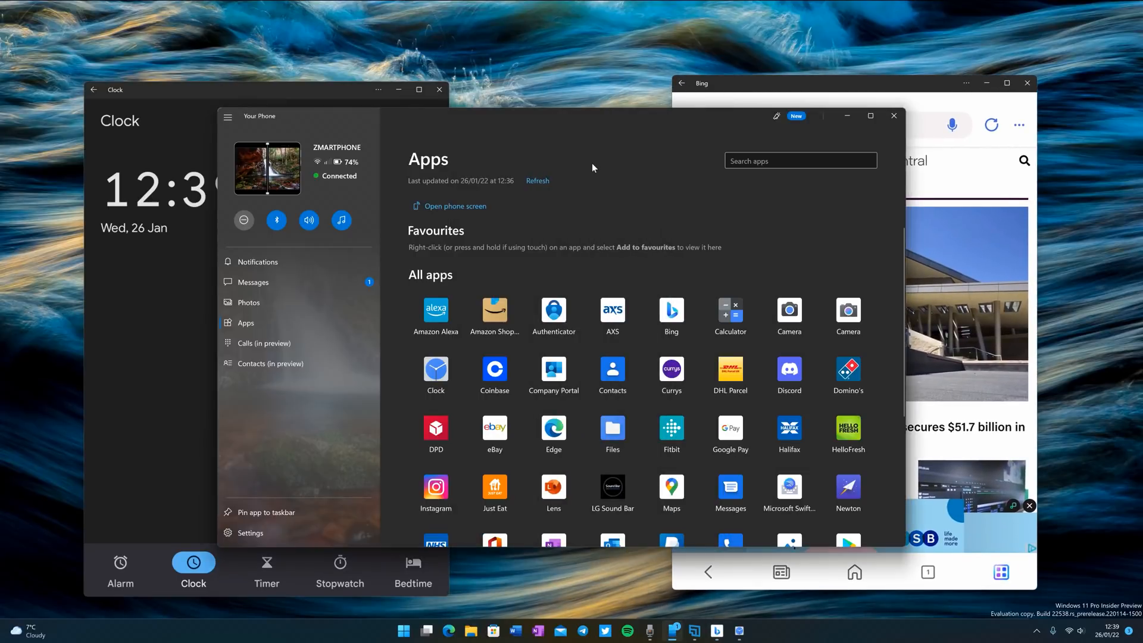
# Step: Launch Calculator and Tips as windows, placing Calculator left and switching between the open windows
pyautogui.click(730, 313)
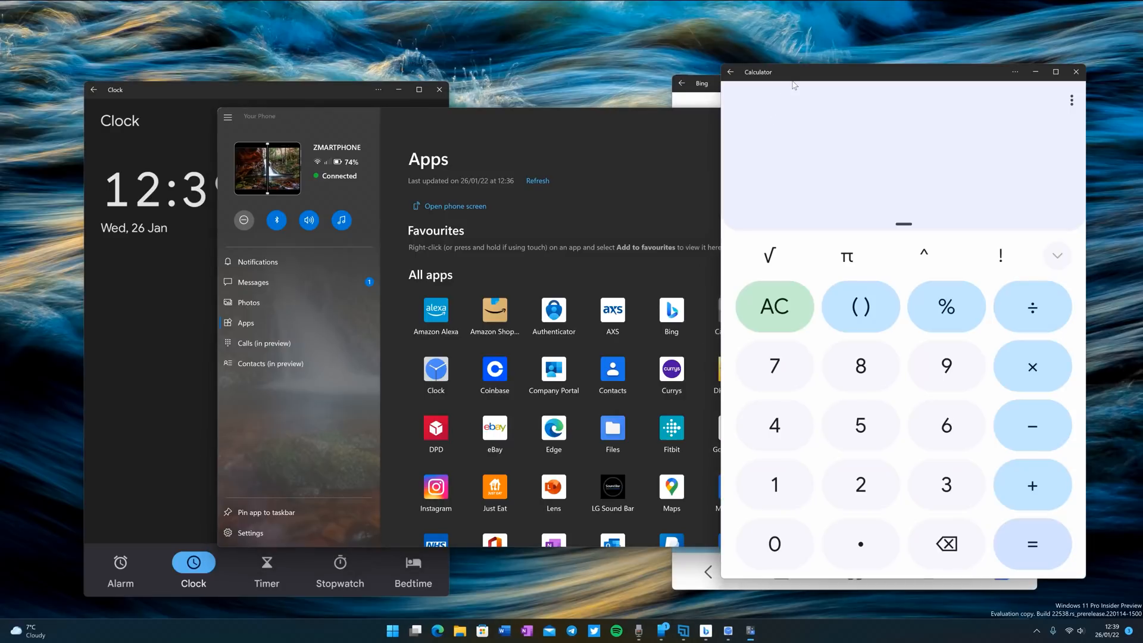
pyautogui.moveTo(752, 85); pyautogui.dragTo(439, 88)
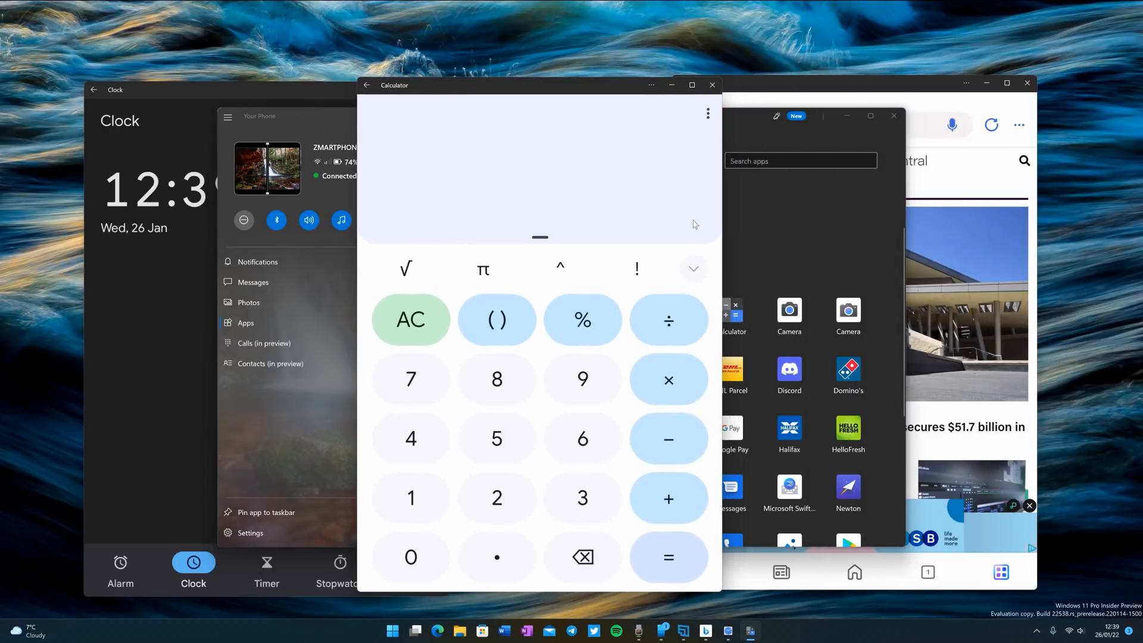
pyautogui.click(724, 276)
pyautogui.scroll(-5, 747, 241)
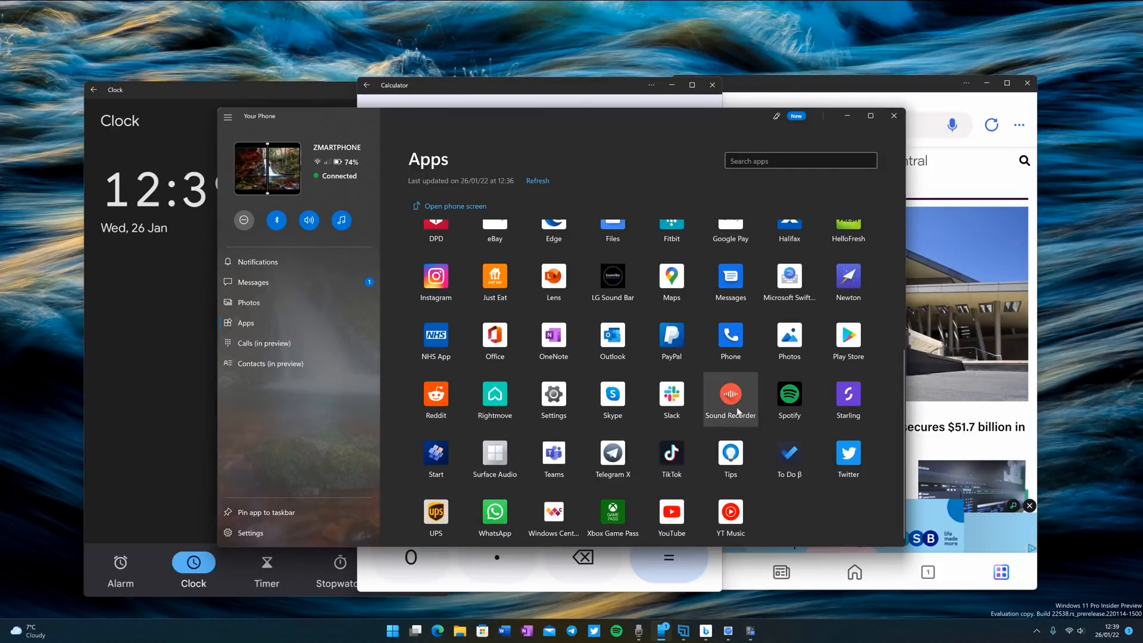
pyautogui.click(730, 455)
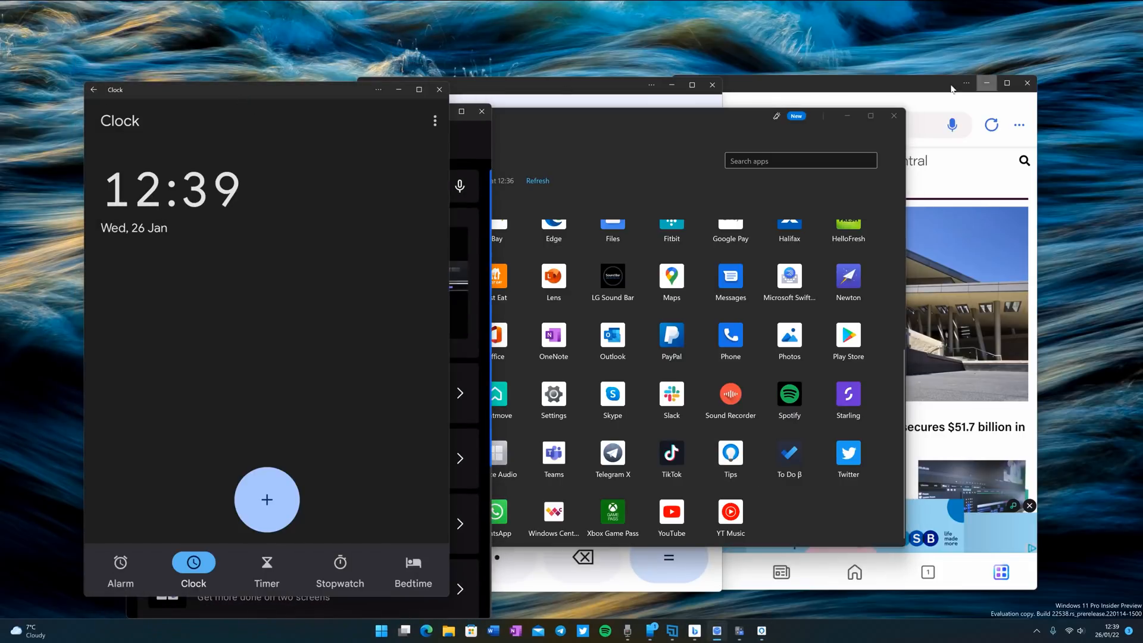
pyautogui.click(952, 88)
pyautogui.click(575, 88)
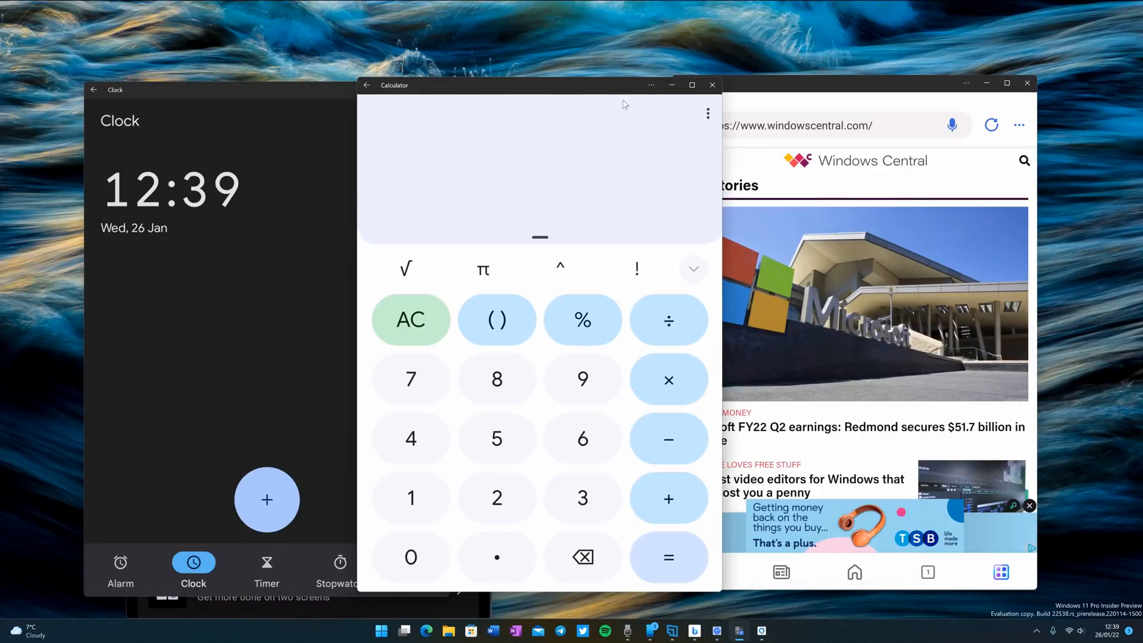
pyautogui.click(765, 630)
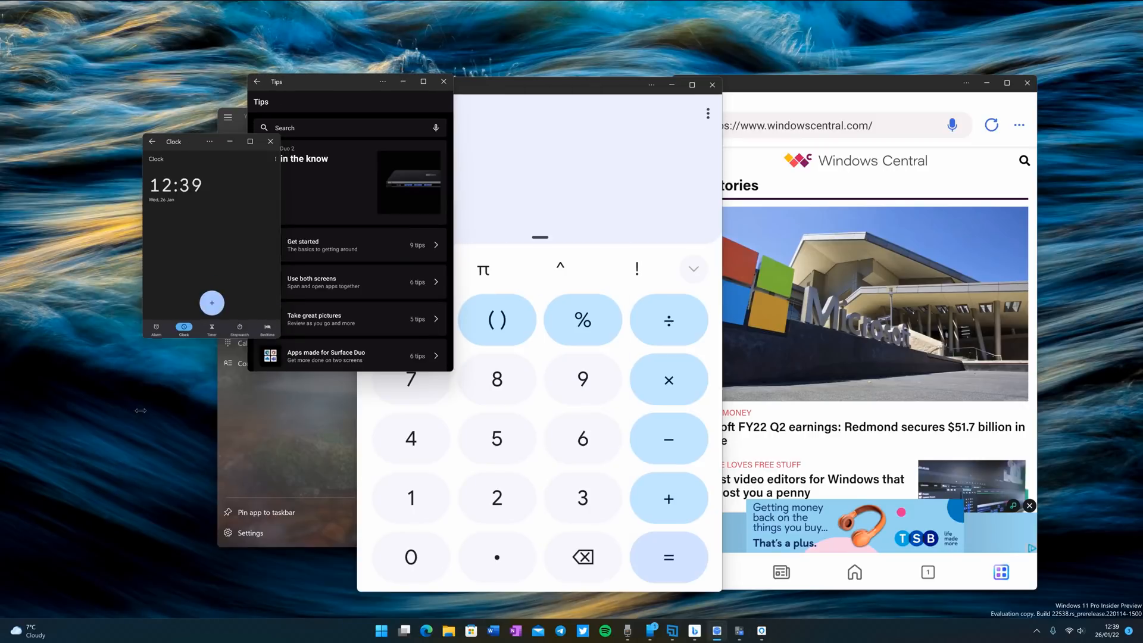
# Step: Shrink the Calculator and Bing windows and move both toward the left of the desktop
pyautogui.click(562, 105)
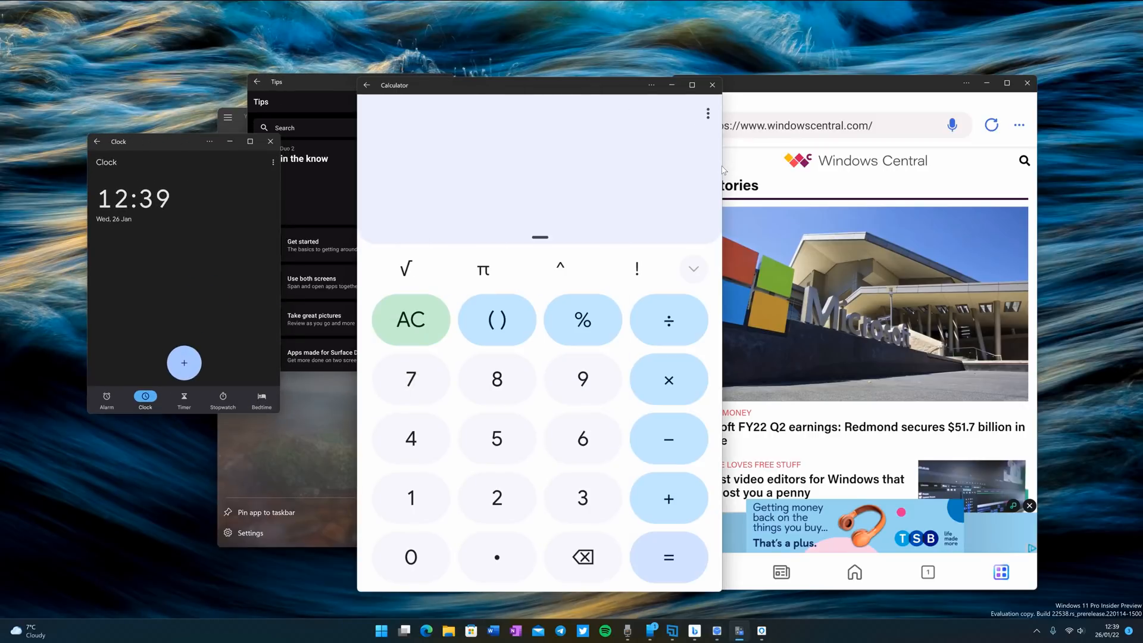
pyautogui.moveTo(722, 167); pyautogui.dragTo(608, 167)
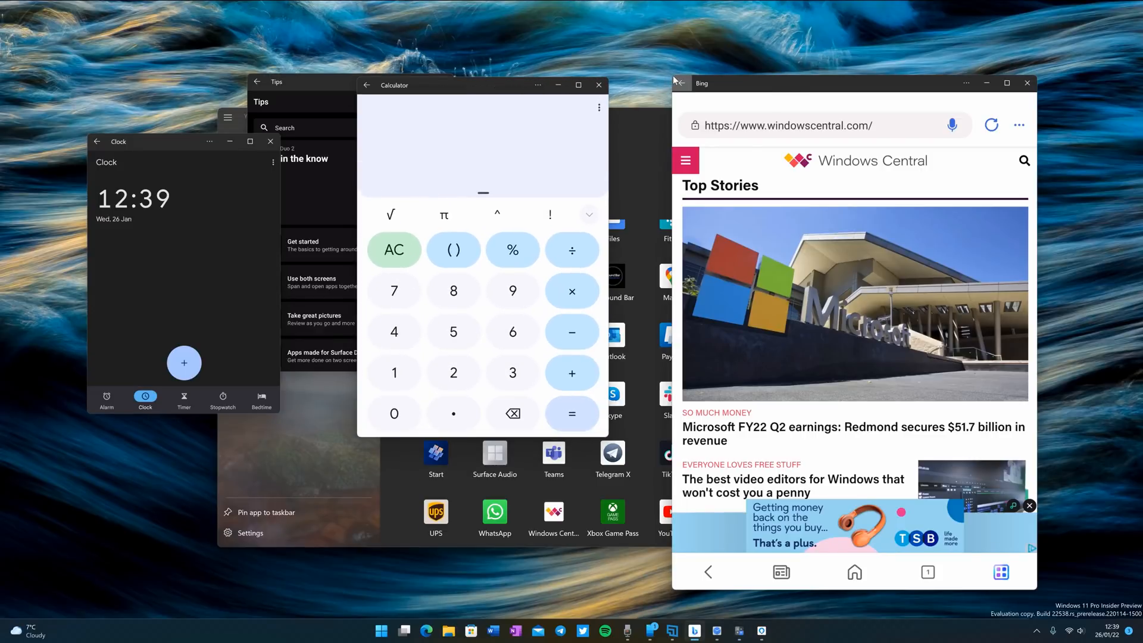
pyautogui.moveTo(1038, 508); pyautogui.dragTo(865, 500)
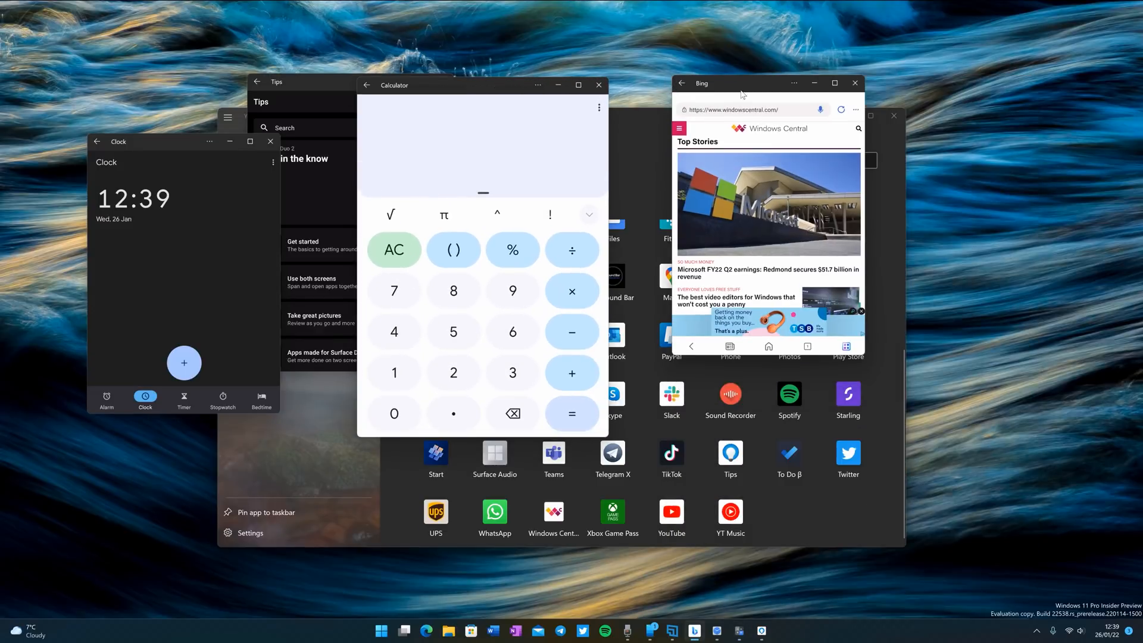
pyautogui.moveTo(740, 93); pyautogui.dragTo(133, 237)
pyautogui.moveTo(439, 96); pyautogui.dragTo(329, 101)
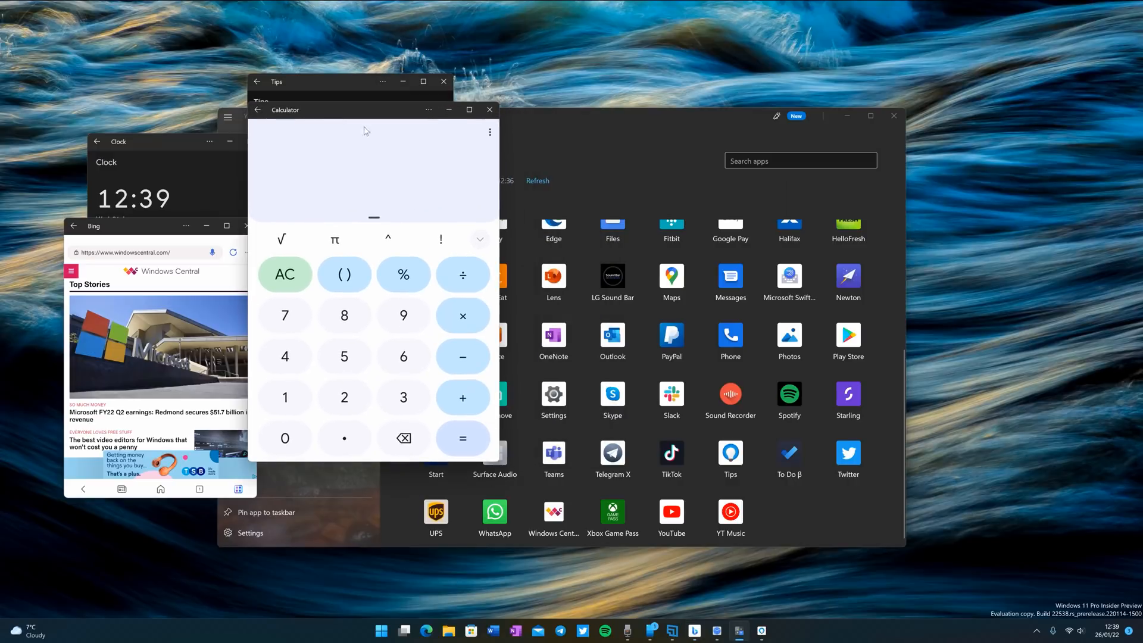
# Step: Launch the phone's Settings as a phone-sized window at top right and minimize Your Phone
pyautogui.click(561, 399)
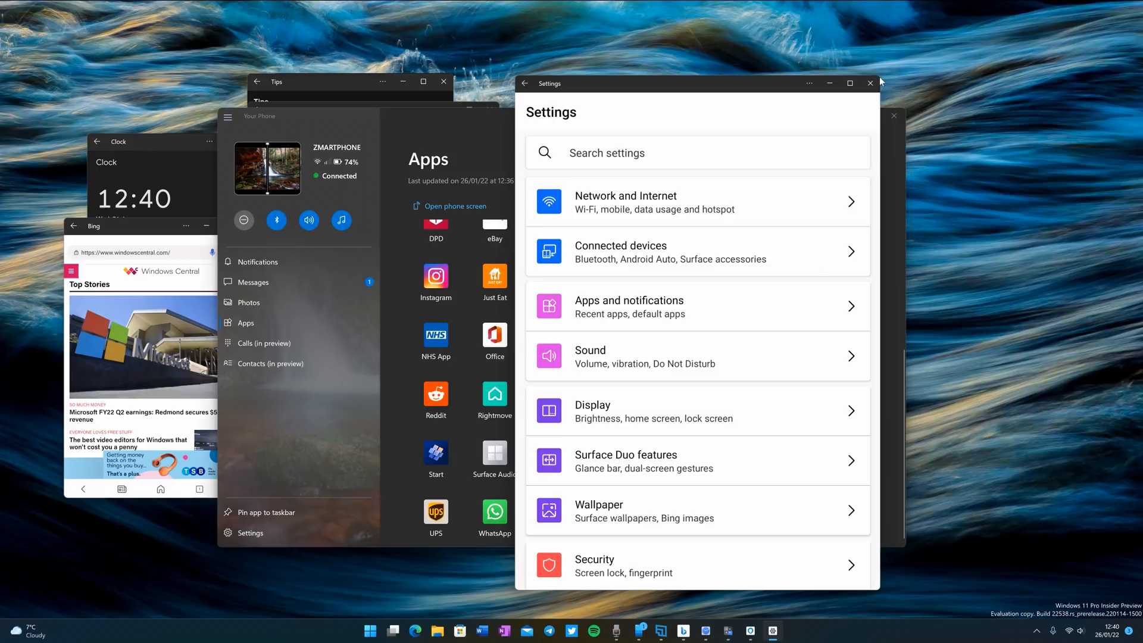
pyautogui.moveTo(881, 77)
pyautogui.mouseDown()
pyautogui.moveTo(740, 171)
pyautogui.moveTo(740, 312)
pyautogui.mouseUp()
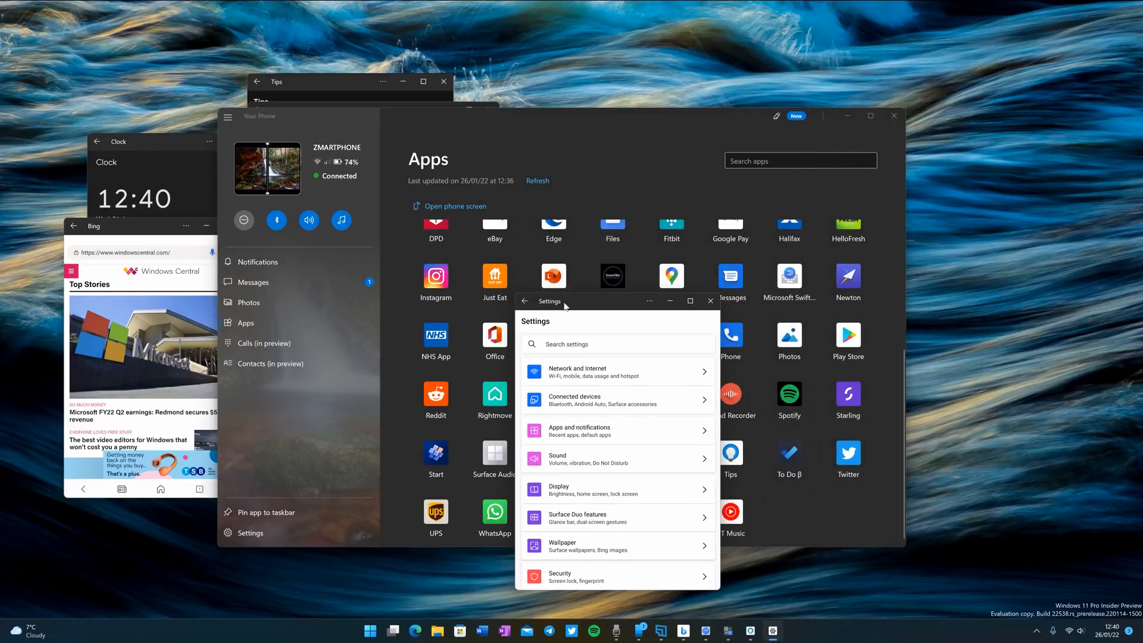
pyautogui.moveTo(578, 320)
pyautogui.mouseDown()
pyautogui.moveTo(615, 230)
pyautogui.moveTo(665, 212)
pyautogui.moveTo(916, 211)
pyautogui.mouseUp()
pyautogui.click(847, 117)
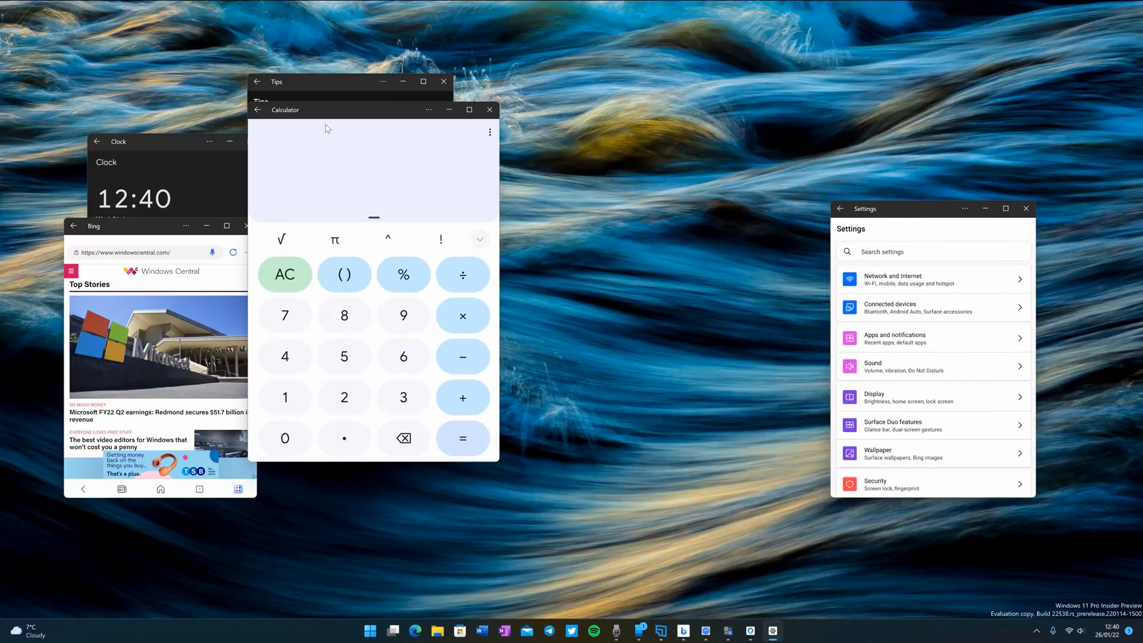
# Step: Spread the Settings, Tips and Bing windows apart across the desktop
pyautogui.moveTo(371, 112); pyautogui.dragTo(676, 172)
pyautogui.moveTo(313, 81); pyautogui.dragTo(383, 148)
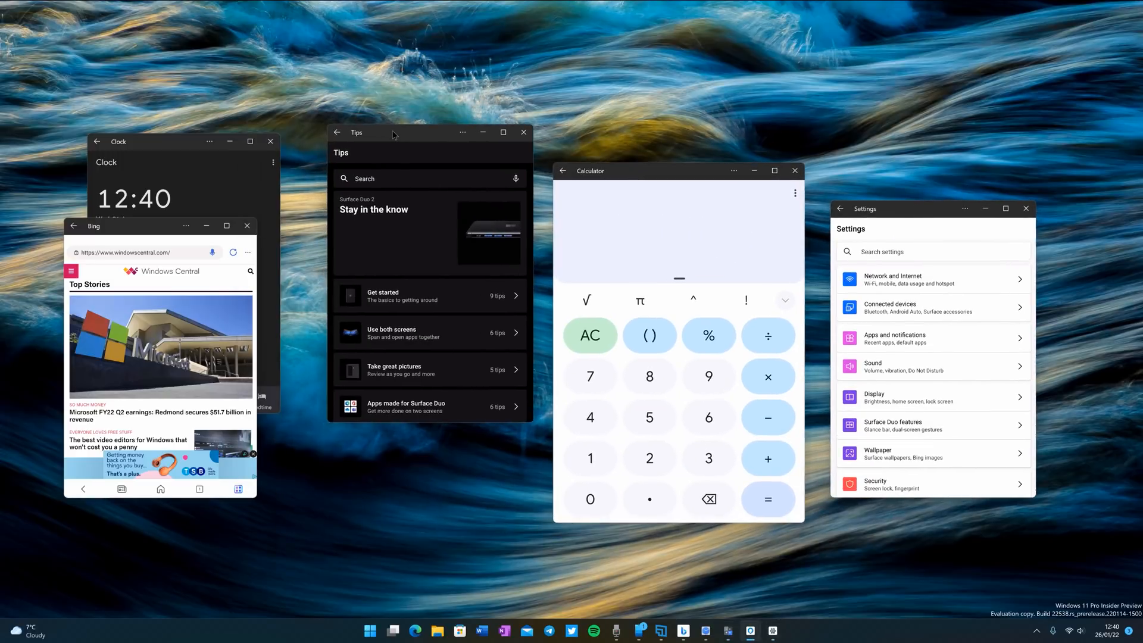
pyautogui.moveTo(182, 233); pyautogui.dragTo(140, 261)
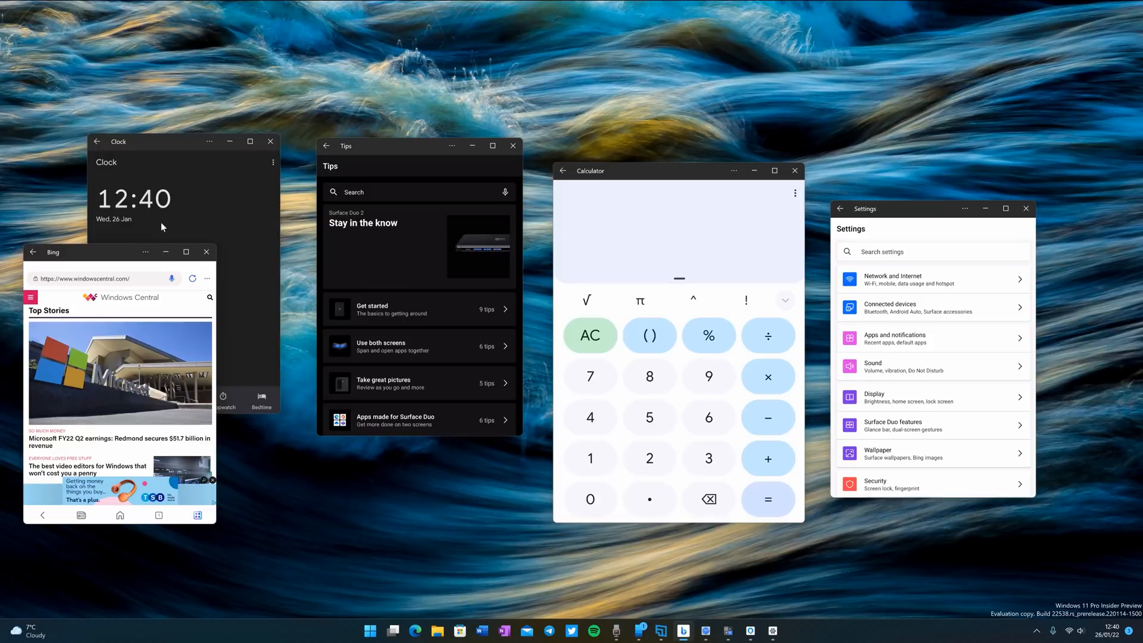